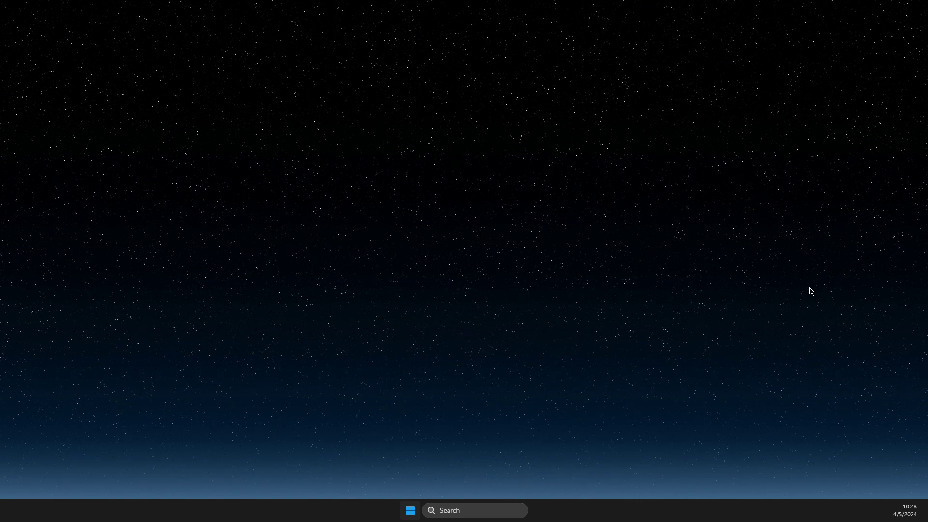
# Step: Launch Device Manager by searching 'device Manager' from the taskbar
pyautogui.click(486, 508)
pyautogui.write('device Manager')
pyautogui.click(462, 212)
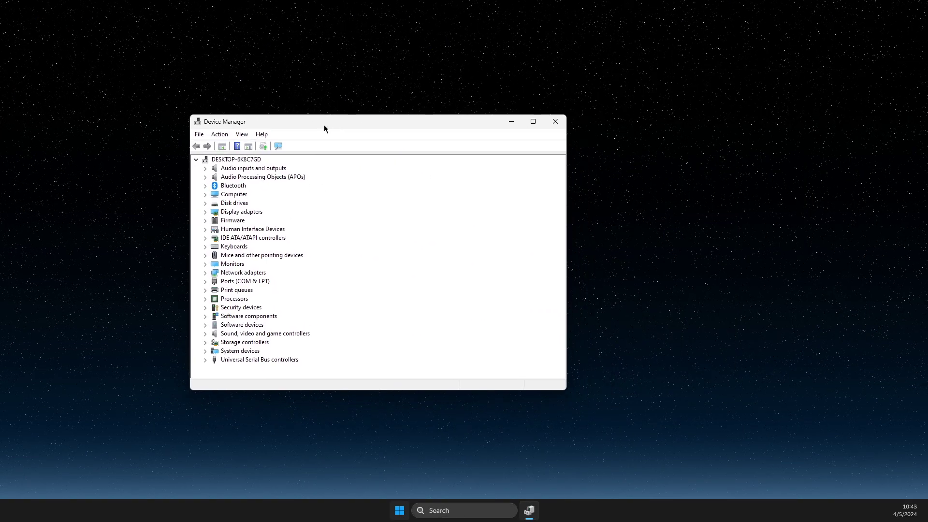
# Step: Expand IDE ATA/ATAPI controllers and bring up the Standard SATA AHCI Controller's context menu
pyautogui.doubleClick(249, 239)
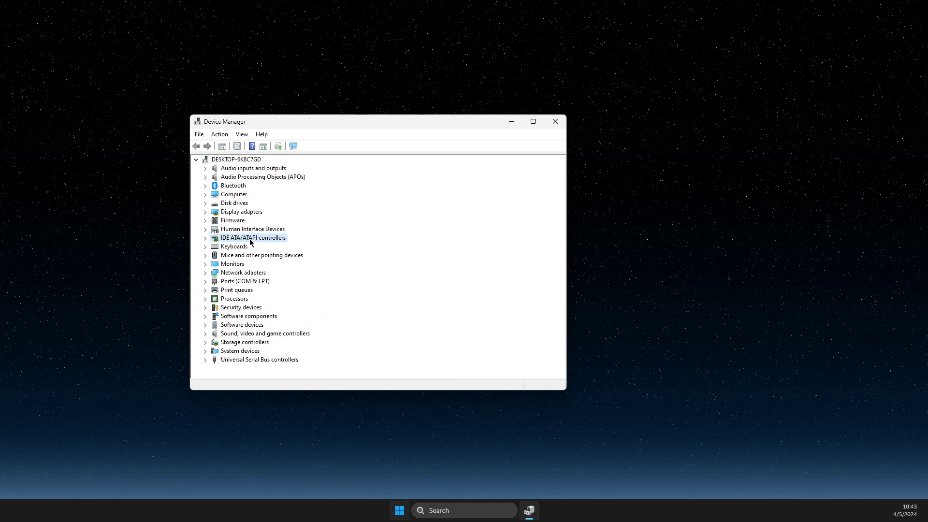
pyautogui.click(259, 247)
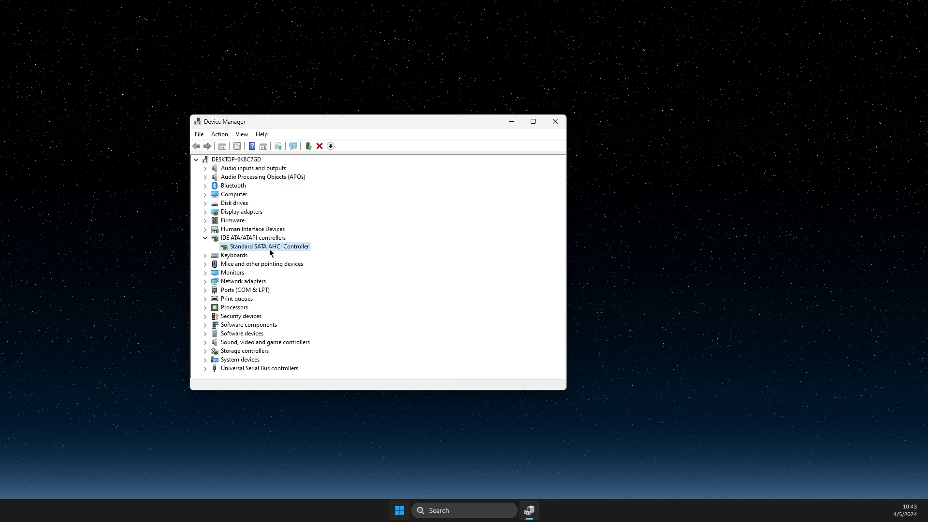
pyautogui.rightClick(277, 250)
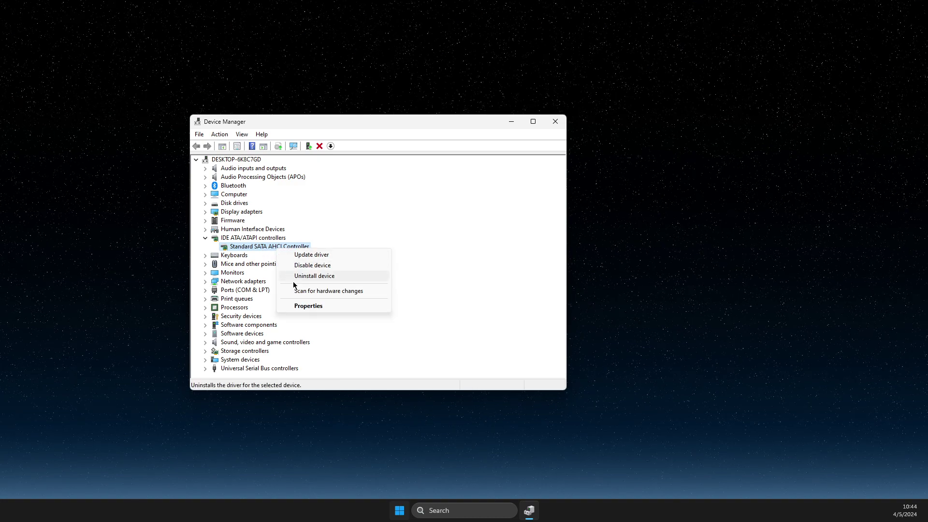
# Step: Check the SATA controller's Driver Details, confirming the storahci.sys driver file
pyautogui.click(298, 305)
pyautogui.click(320, 167)
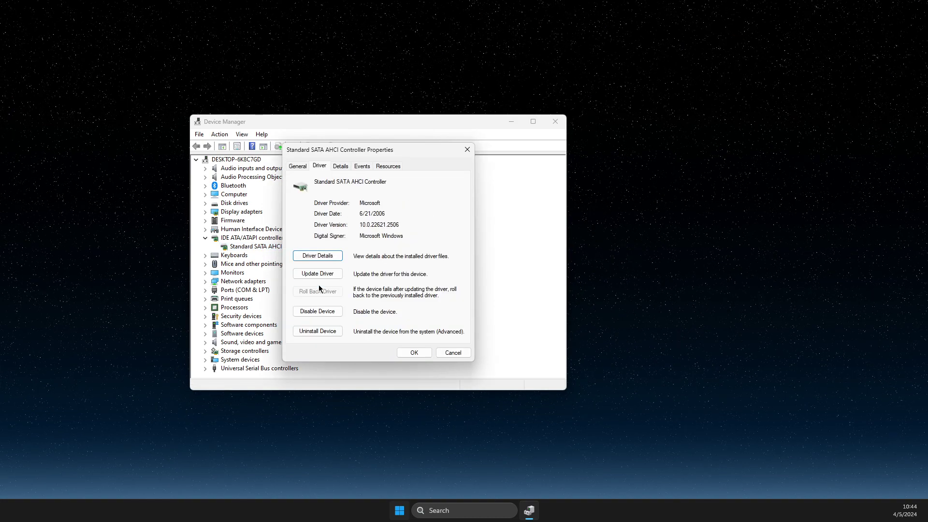
pyautogui.click(312, 255)
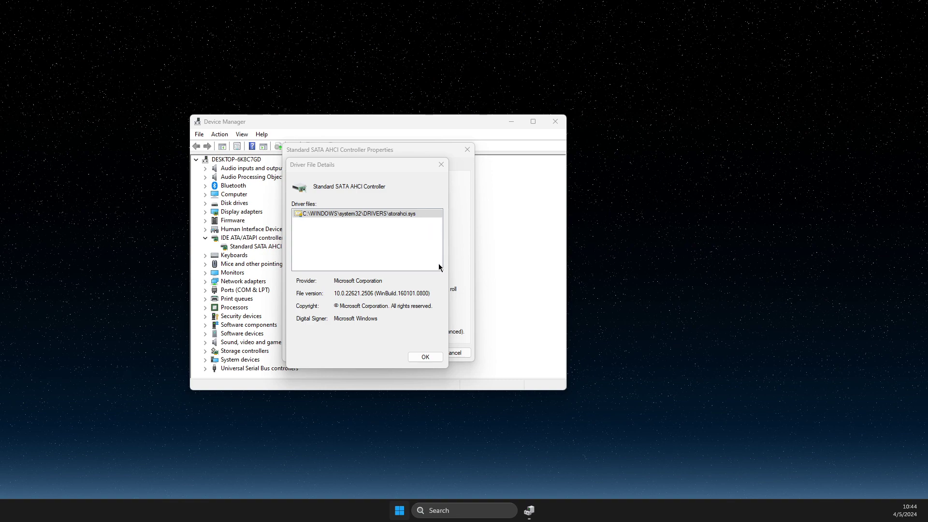
pyautogui.click(375, 215)
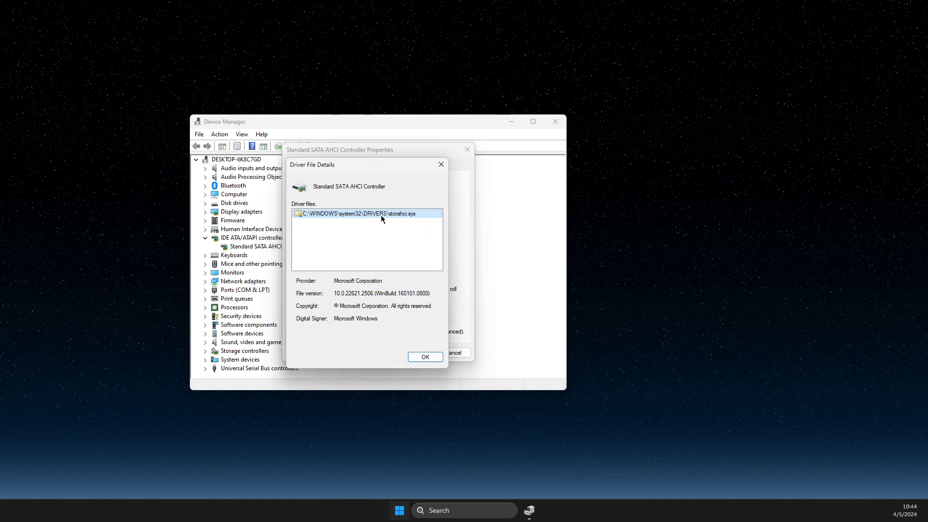
pyautogui.click(425, 356)
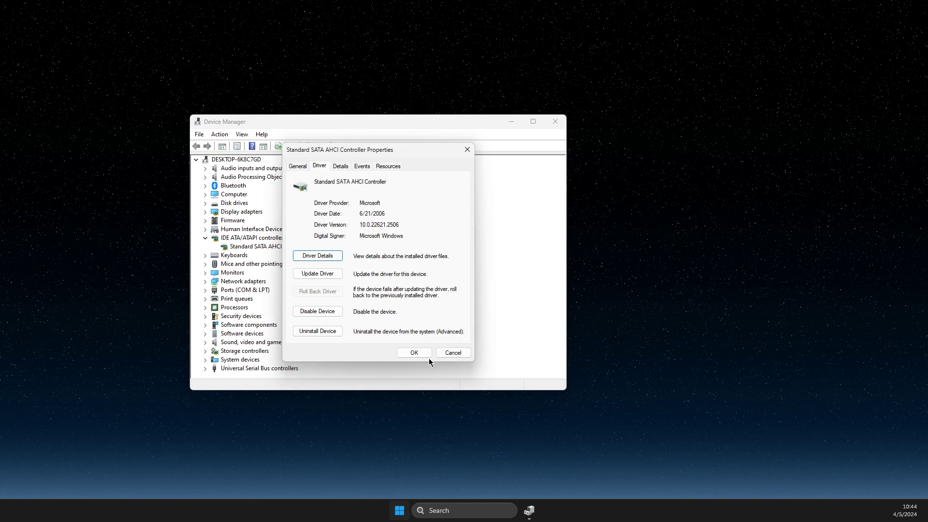
# Step: Install the compatible Standard SATA AHCI Controller driver and close the controller's properties
pyautogui.click(323, 273)
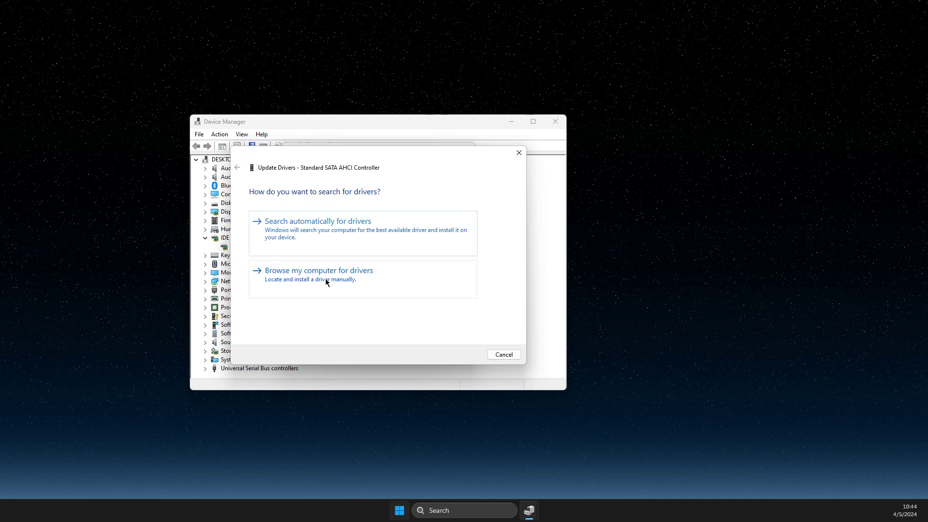
pyautogui.click(324, 282)
pyautogui.click(308, 296)
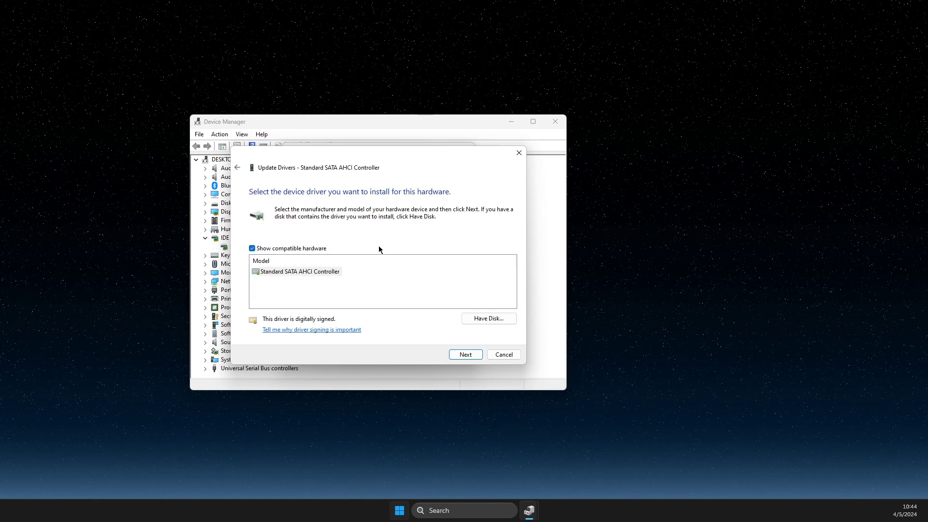
pyautogui.click(467, 355)
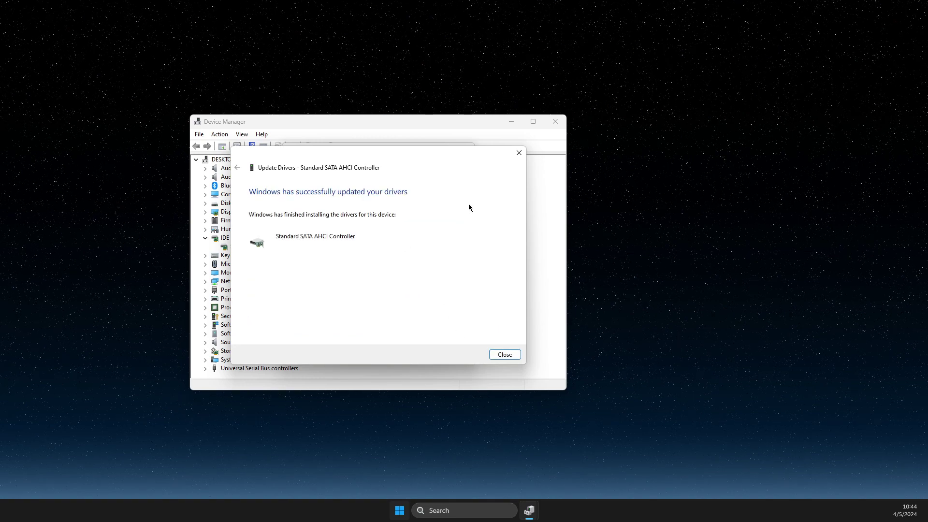
pyautogui.click(504, 356)
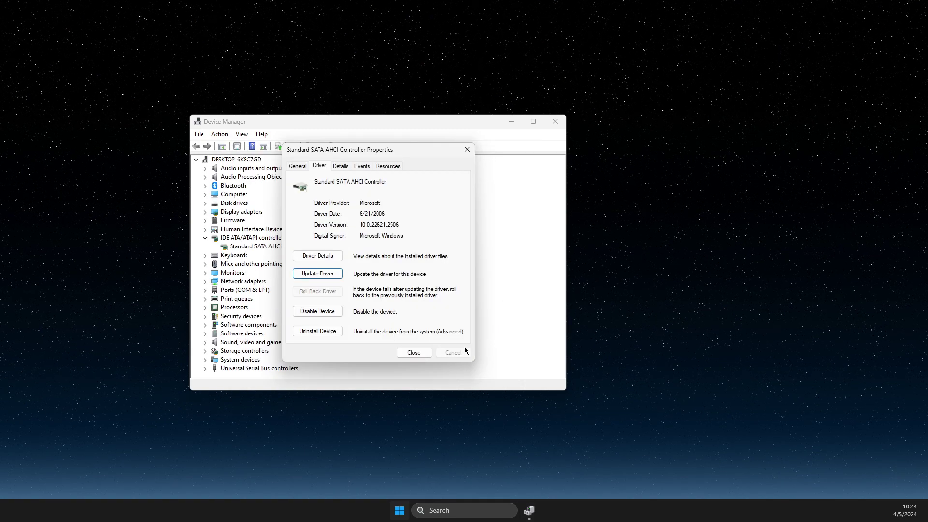
pyautogui.click(410, 352)
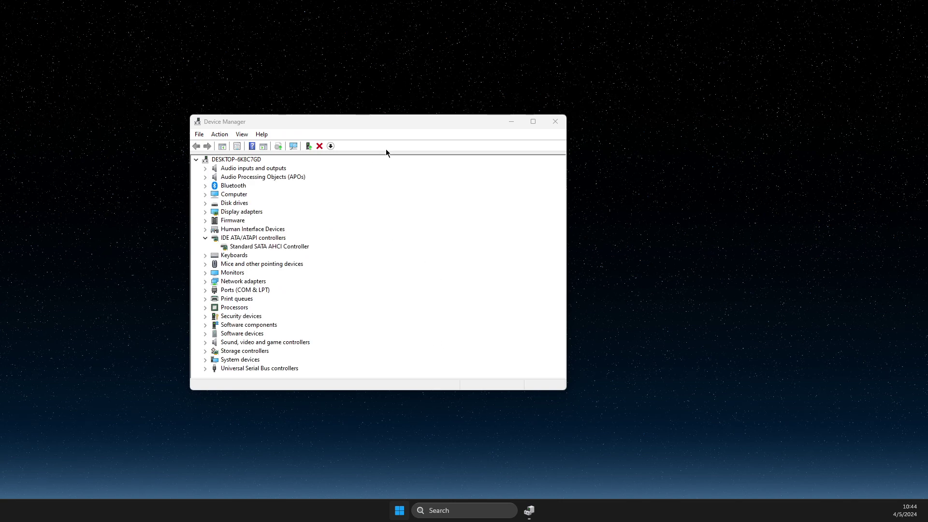
# Step: Expand Disk drives and briefly view the Lexar 1TB SSD's properties
pyautogui.doubleClick(237, 204)
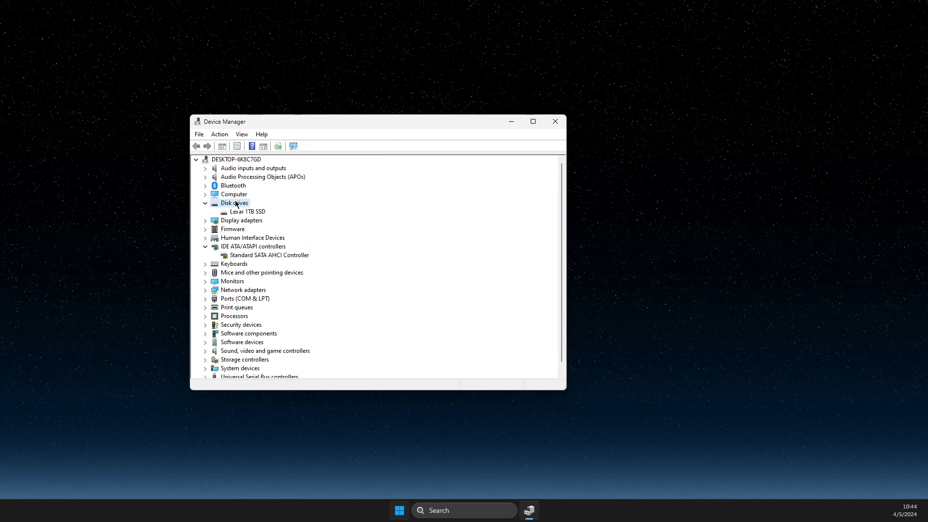
pyautogui.click(254, 213)
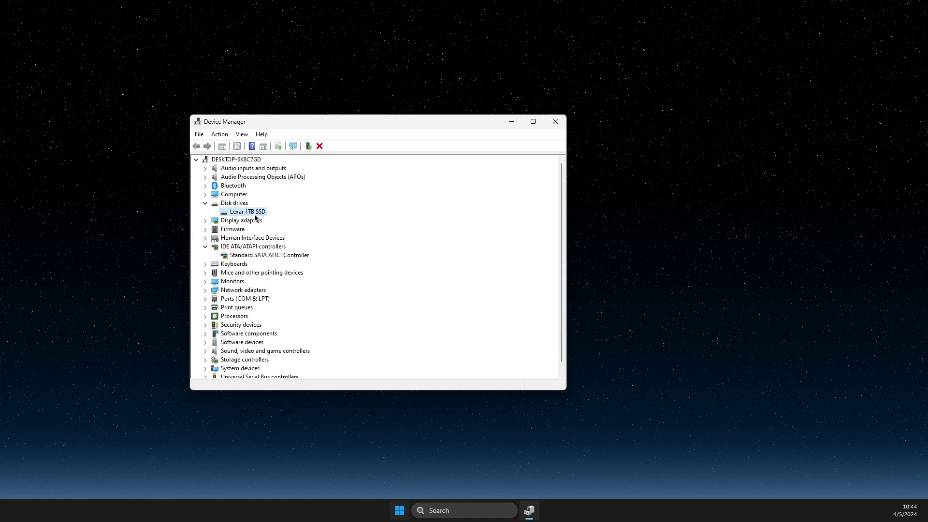
pyautogui.rightClick(255, 213)
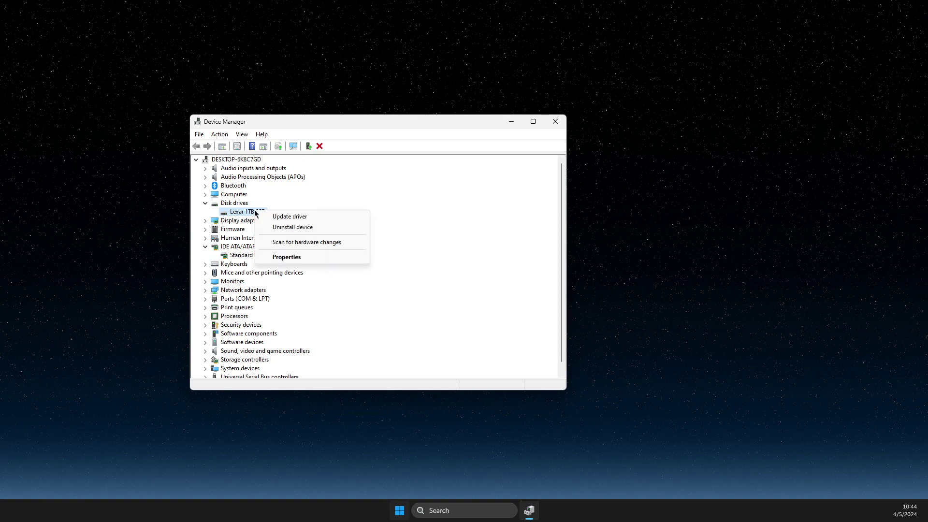
pyautogui.click(280, 255)
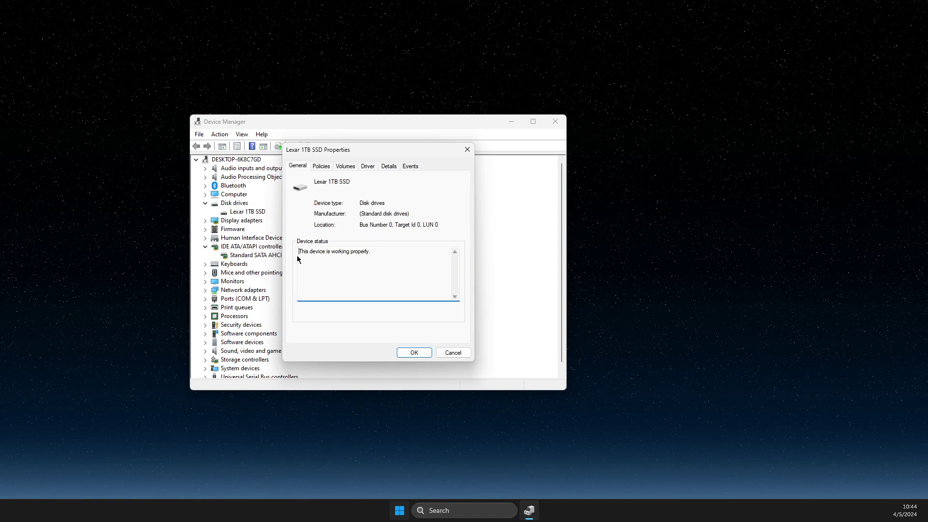
pyautogui.click(469, 149)
# Step: Update the Lexar 1TB SSD with the compatible Disk drive driver, declining the restart
pyautogui.rightClick(266, 213)
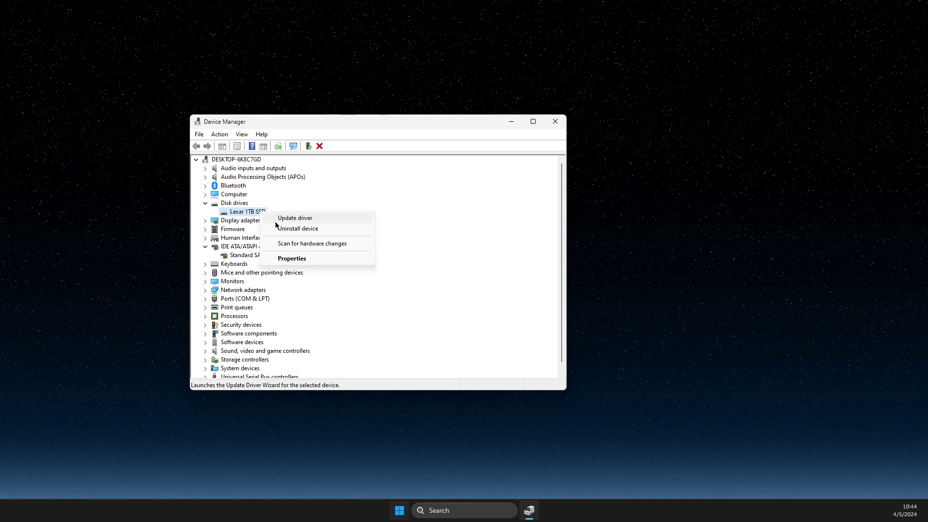
pyautogui.click(285, 216)
pyautogui.click(306, 290)
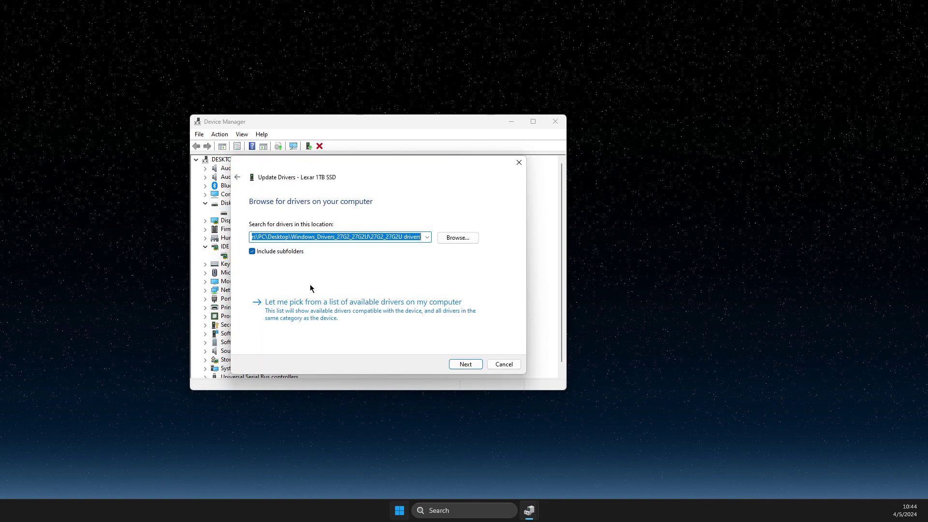
pyautogui.click(316, 309)
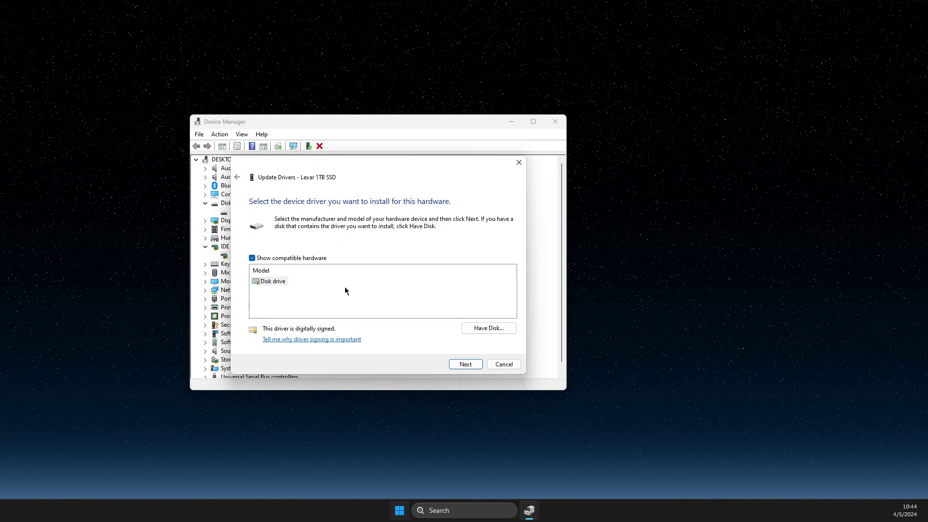
pyautogui.click(461, 362)
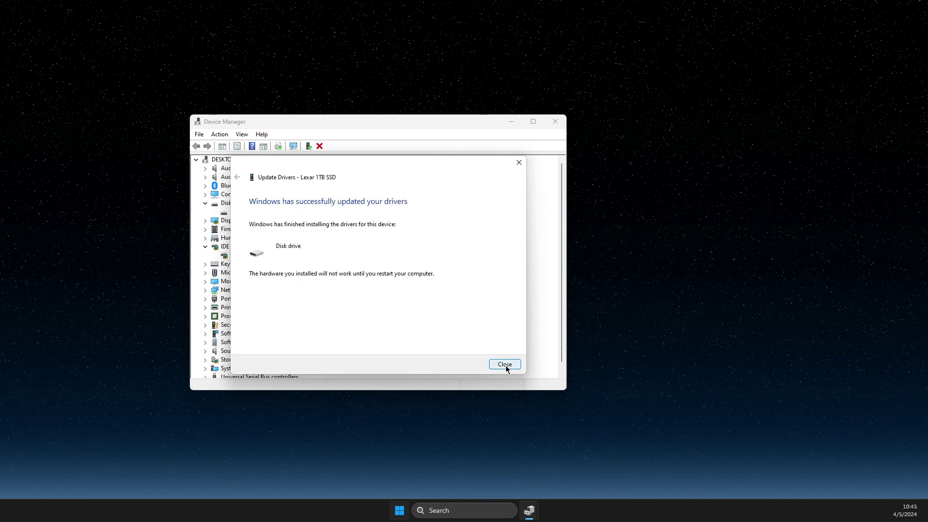
pyautogui.click(505, 365)
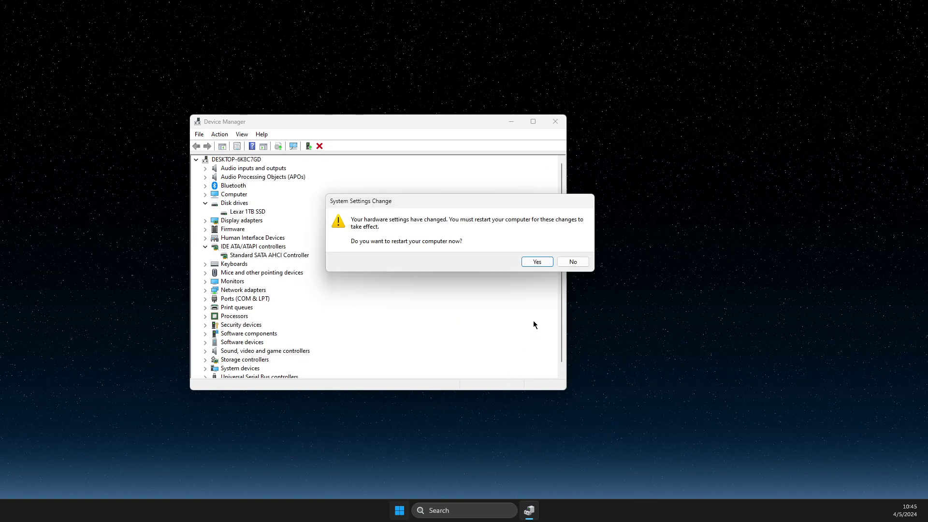
pyautogui.click(573, 262)
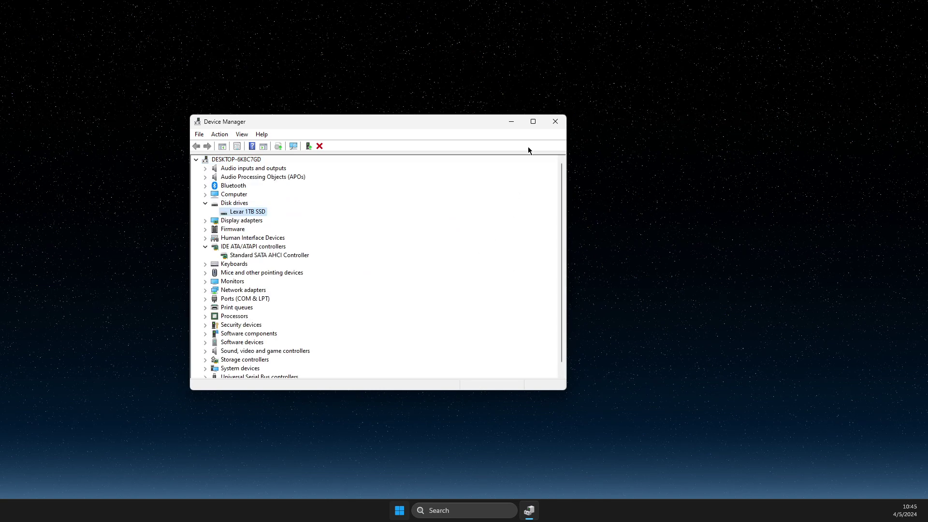
# Step: Close Device Manager, run a Windows Update check in Settings, then close Settings
pyautogui.click(555, 124)
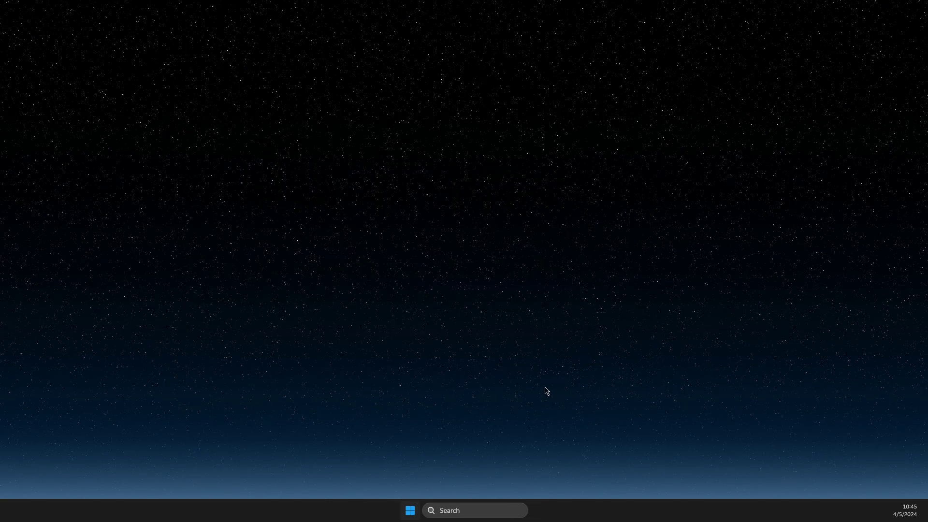
pyautogui.click(479, 516)
pyautogui.write('settings')
pyautogui.press('Return')
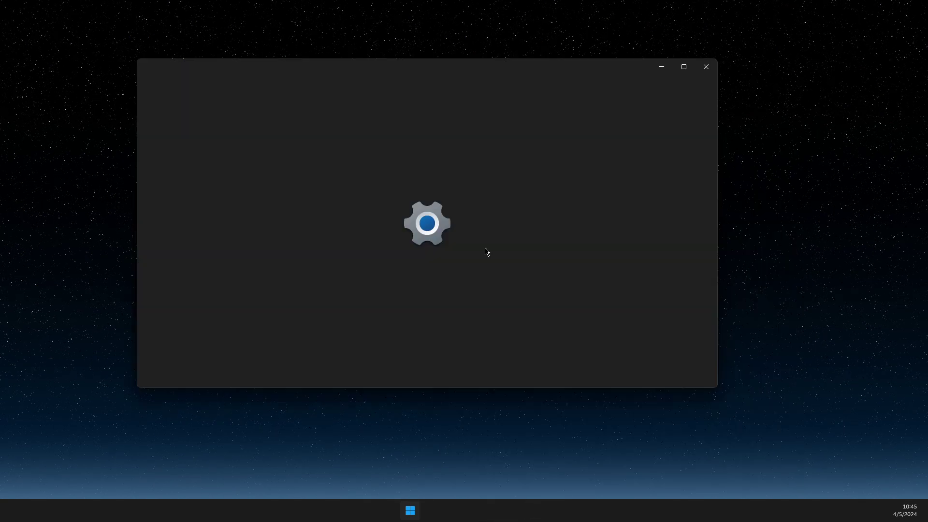
pyautogui.click(223, 376)
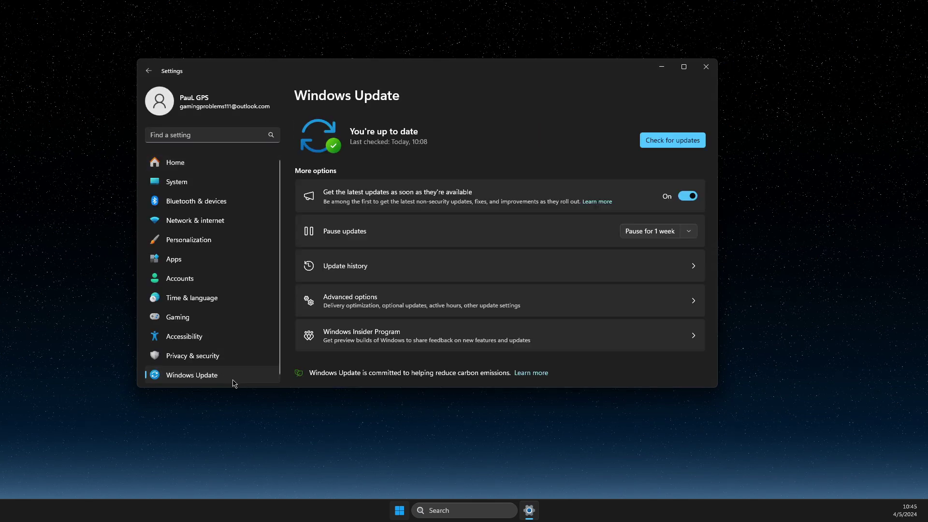
pyautogui.click(681, 141)
pyautogui.click(710, 75)
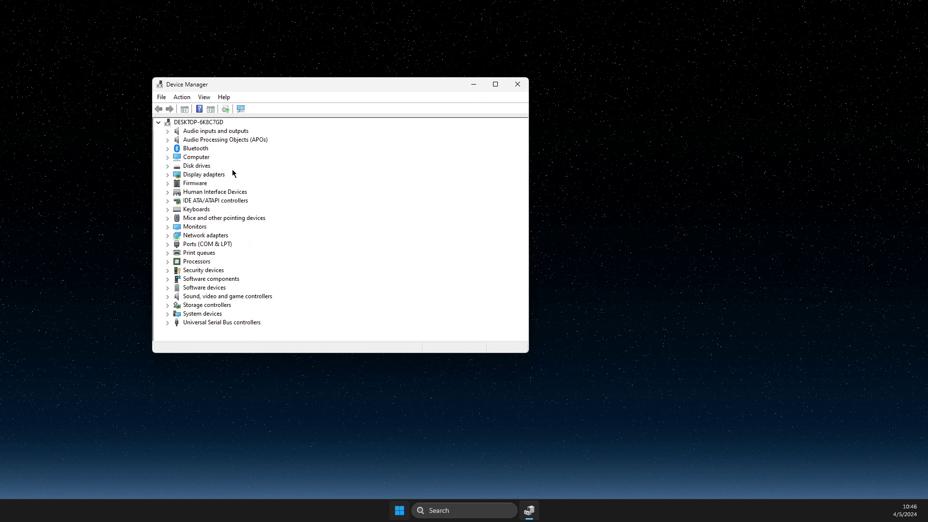
# Step: Expand Mice and other pointing devices and install a compatible driver for the Razer Viper Mini
pyautogui.doubleClick(194, 219)
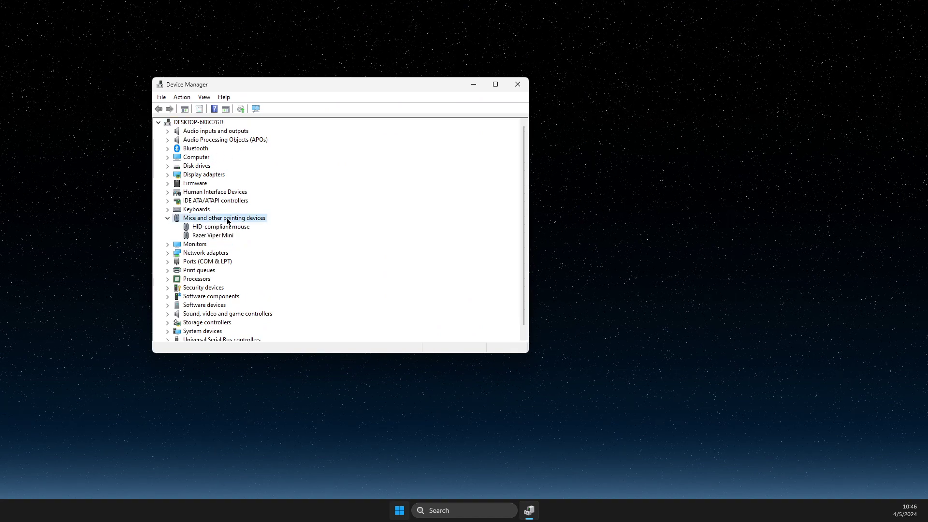
pyautogui.rightClick(206, 237)
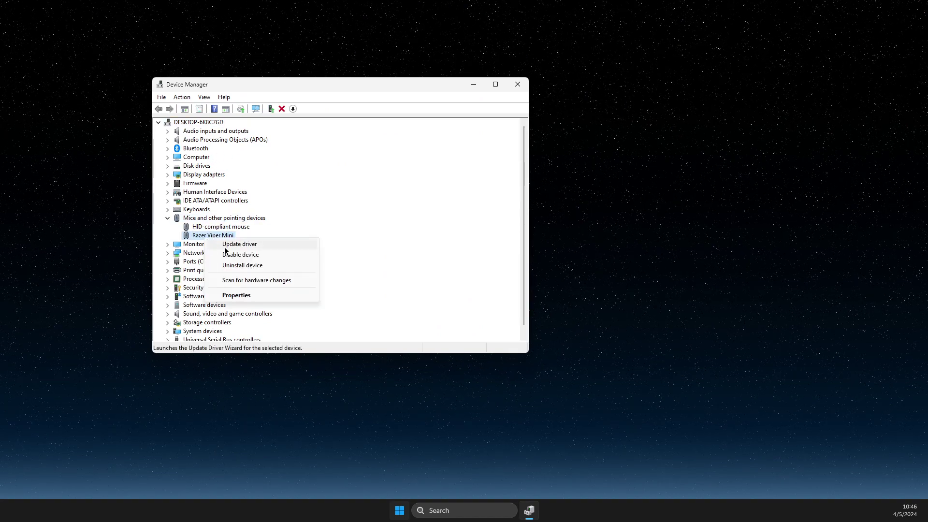
pyautogui.click(231, 246)
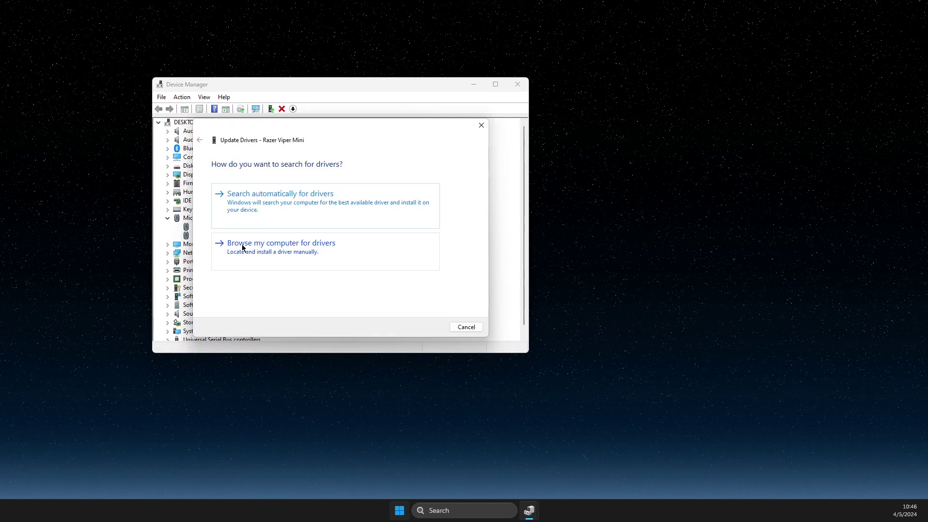
pyautogui.click(271, 248)
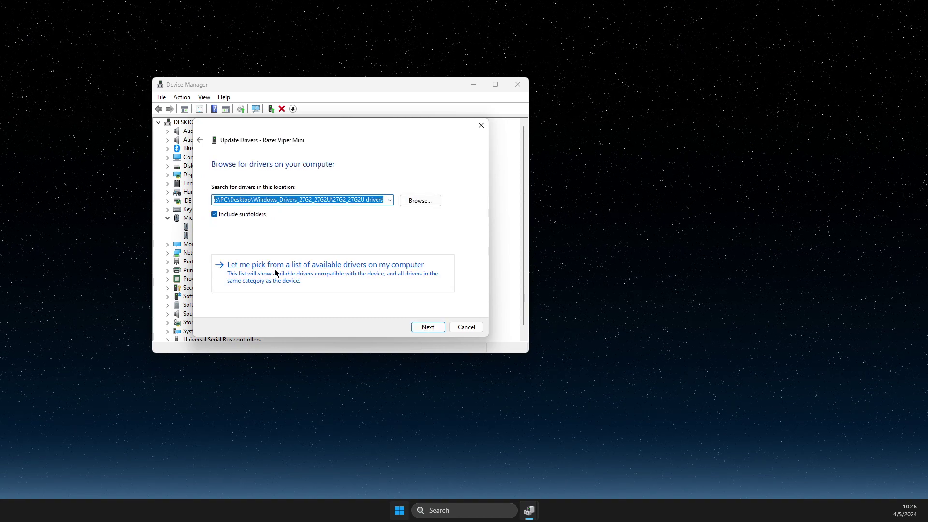
pyautogui.click(276, 266)
pyautogui.click(425, 326)
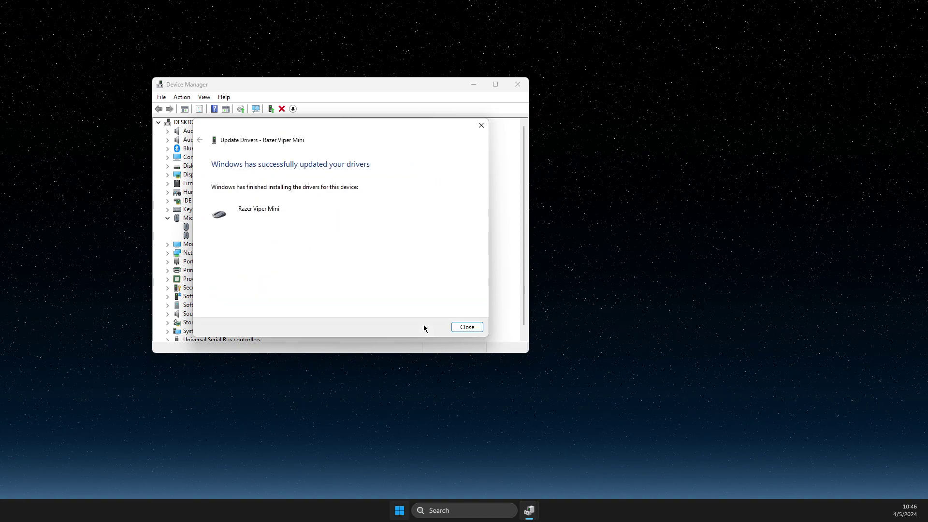
pyautogui.click(467, 326)
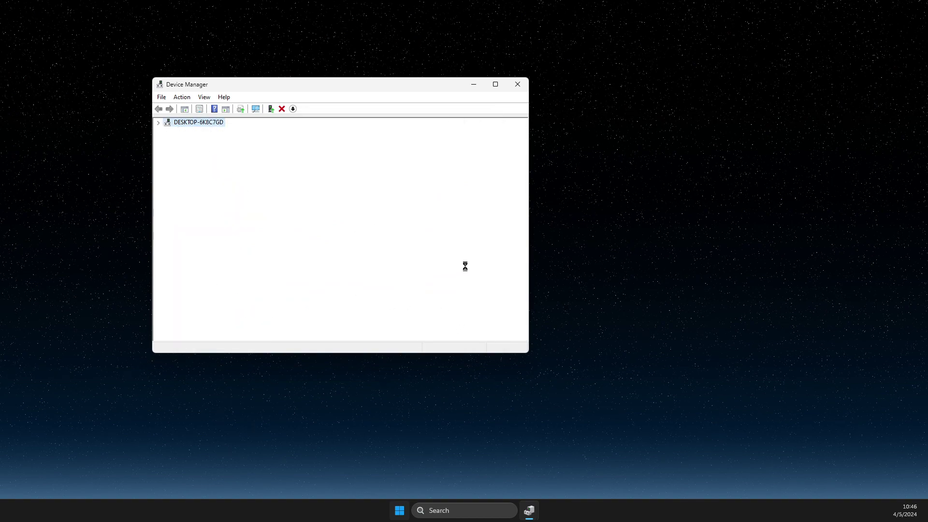
# Step: Close Device Manager and run sfc /scannow in an administrator Command Prompt
pyautogui.click(520, 87)
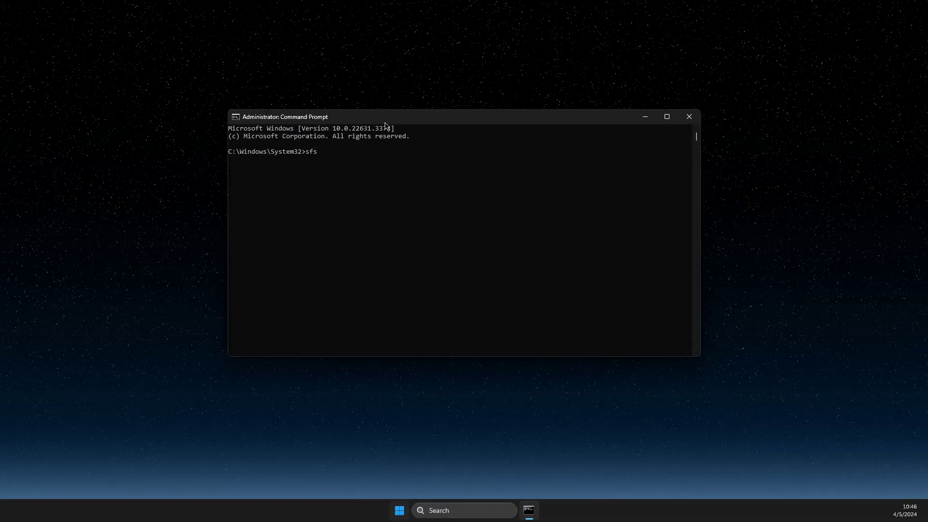
pyautogui.write('c /scannow')
pyautogui.press('Return')
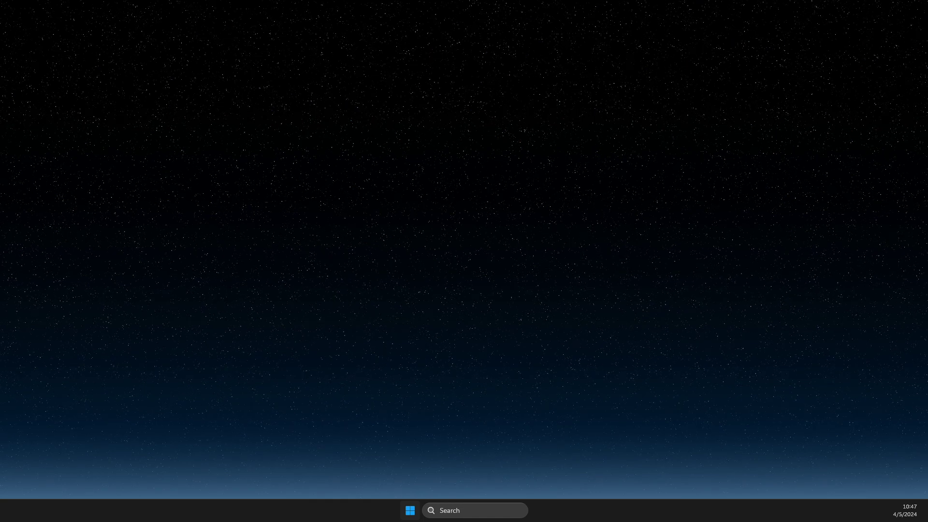
# Step: Open Control Panel in small icons view and go to System's About page
pyautogui.click(482, 510)
pyautogui.write('control Panel')
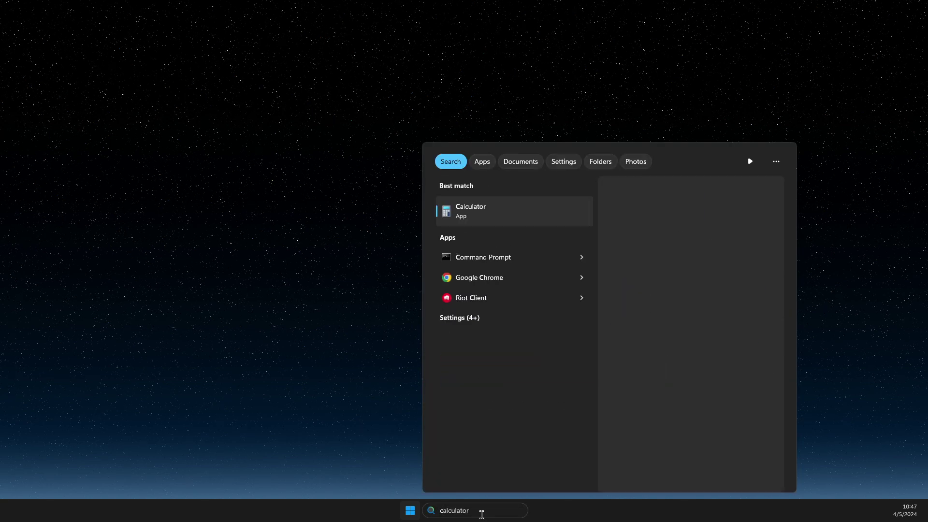
pyautogui.press('Return')
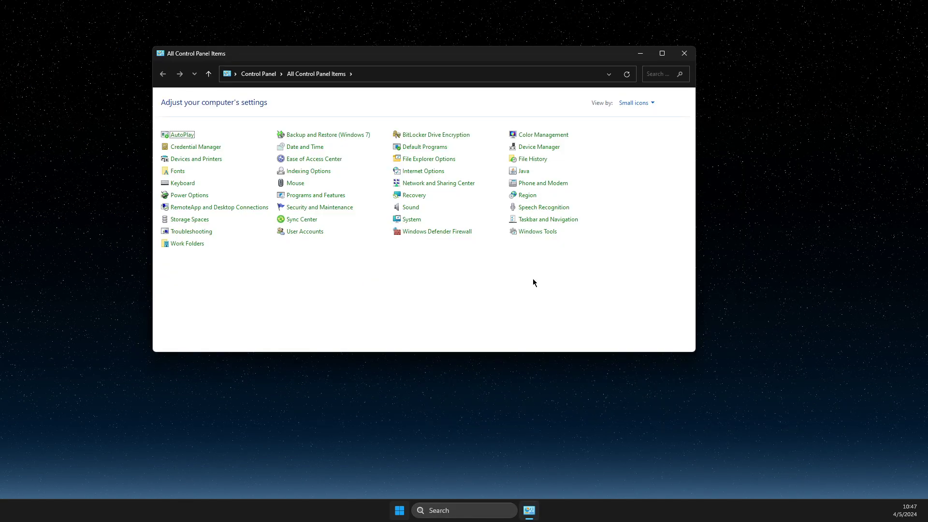
pyautogui.click(631, 105)
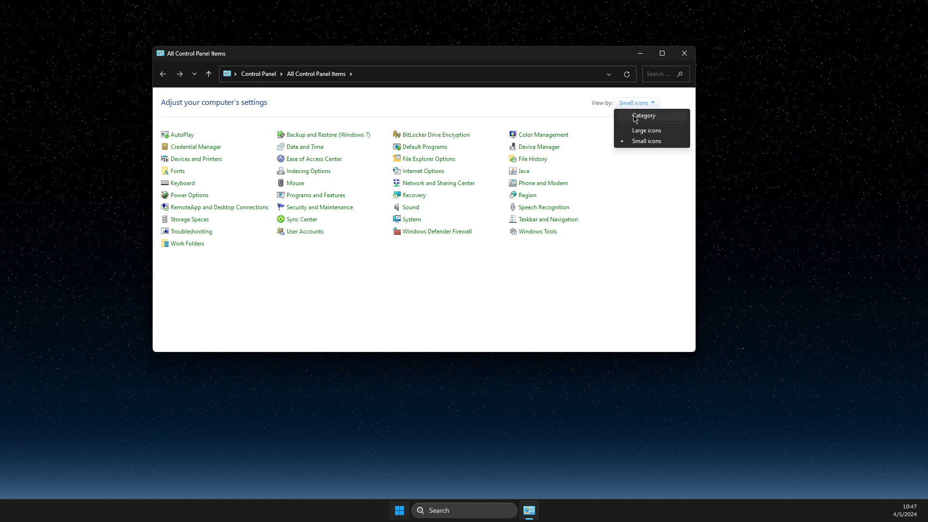
pyautogui.click(644, 141)
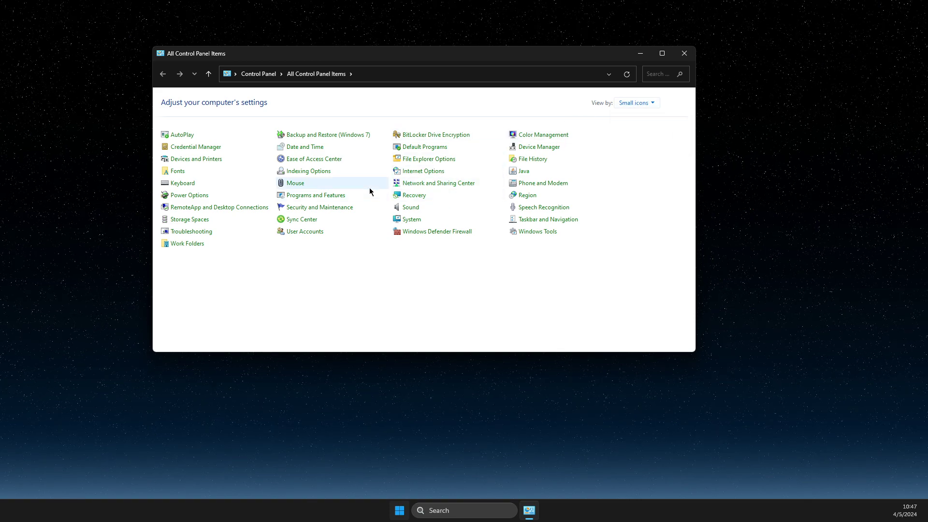
pyautogui.click(439, 221)
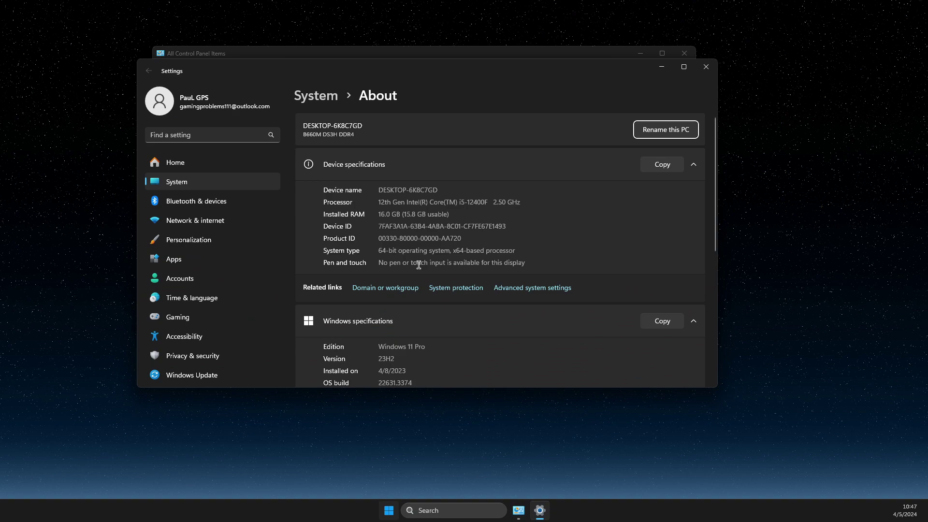
# Step: Review System protection for drive C unchanged, then close Settings and Control Panel
pyautogui.click(444, 288)
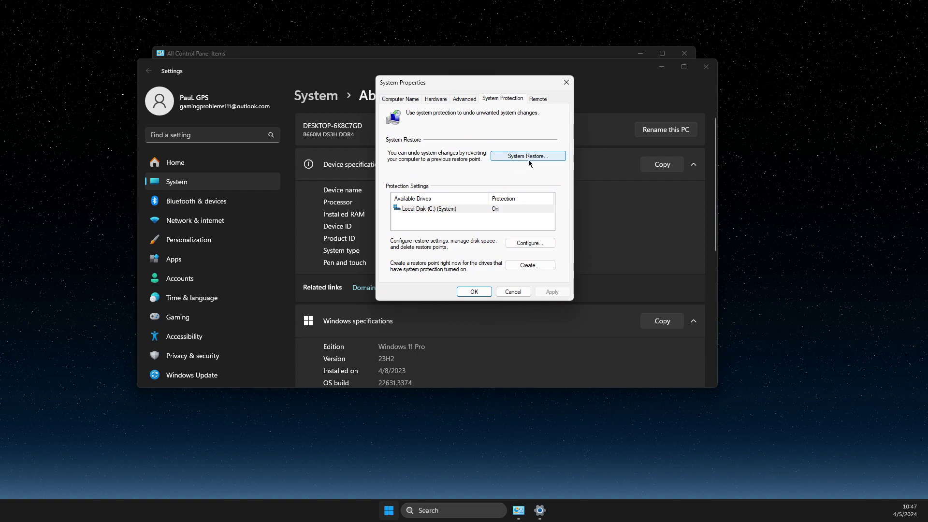
pyautogui.click(513, 292)
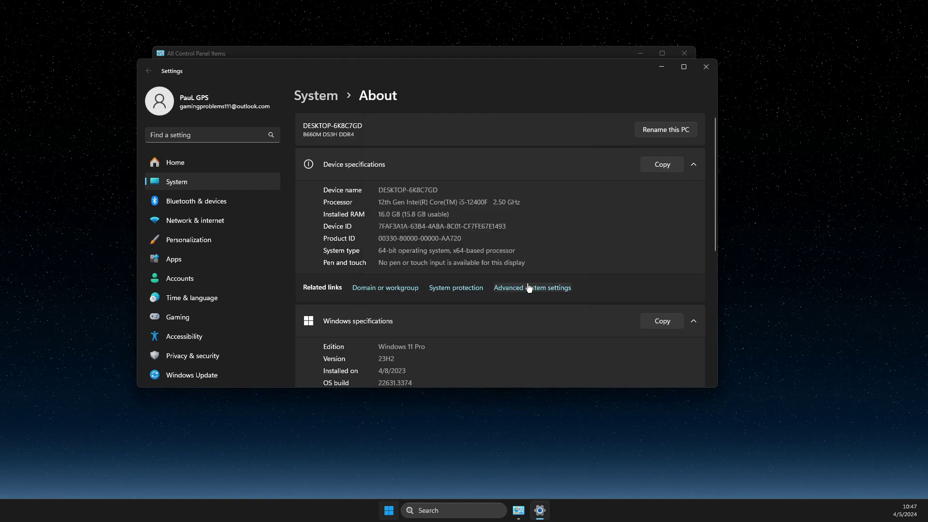
pyautogui.click(710, 69)
pyautogui.click(684, 53)
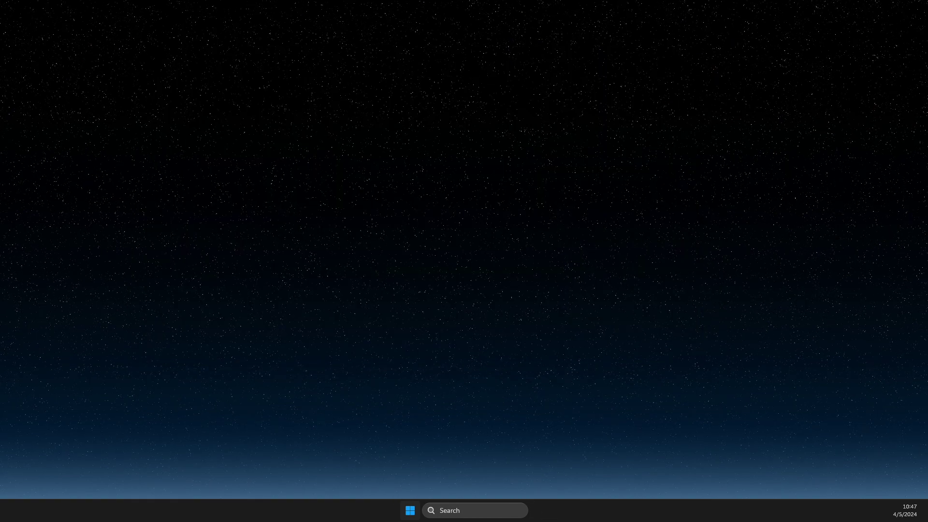